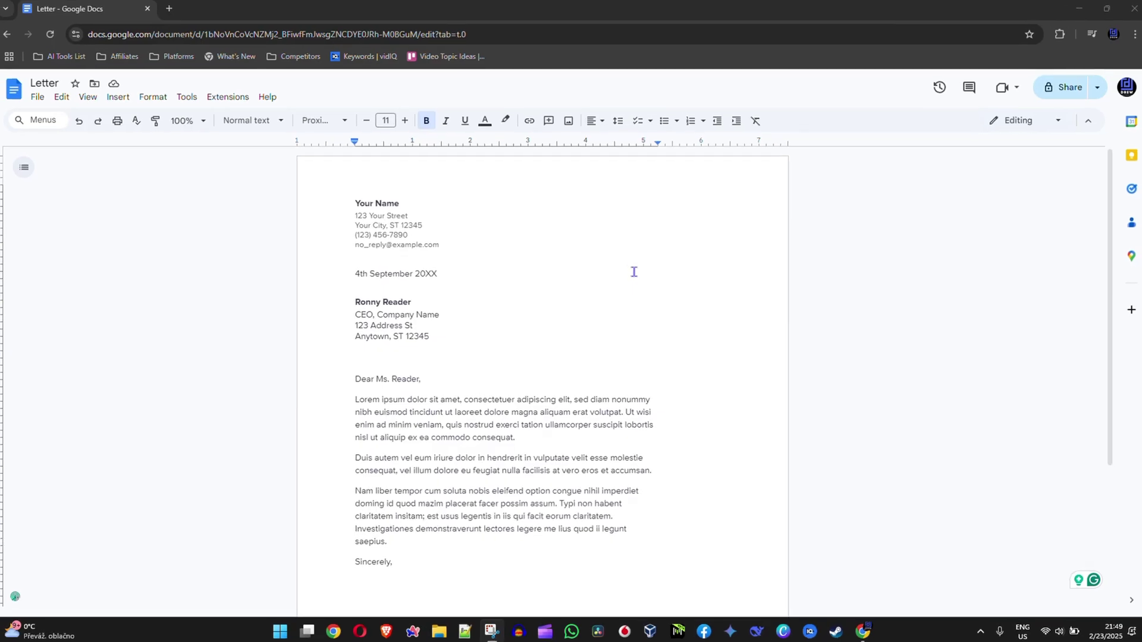
# - Add an empty header to the letter's first page, with 'Different first page' turned on
pyautogui.scroll(-4, 524, 333)
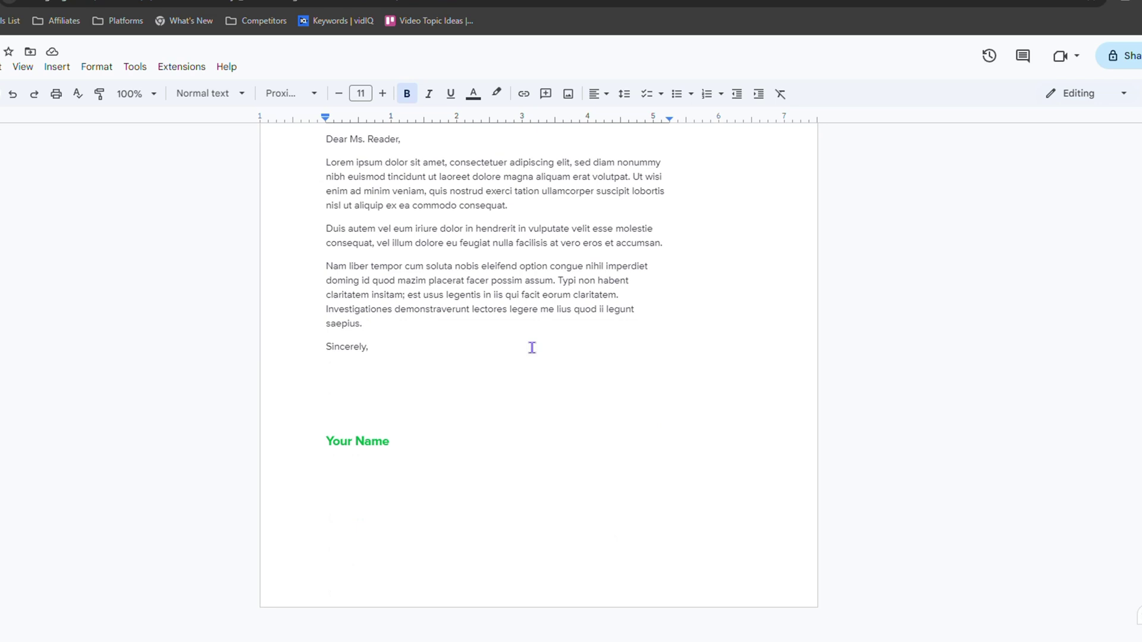
pyautogui.scroll(4, 547, 344)
pyautogui.scroll(-4, 588, 345)
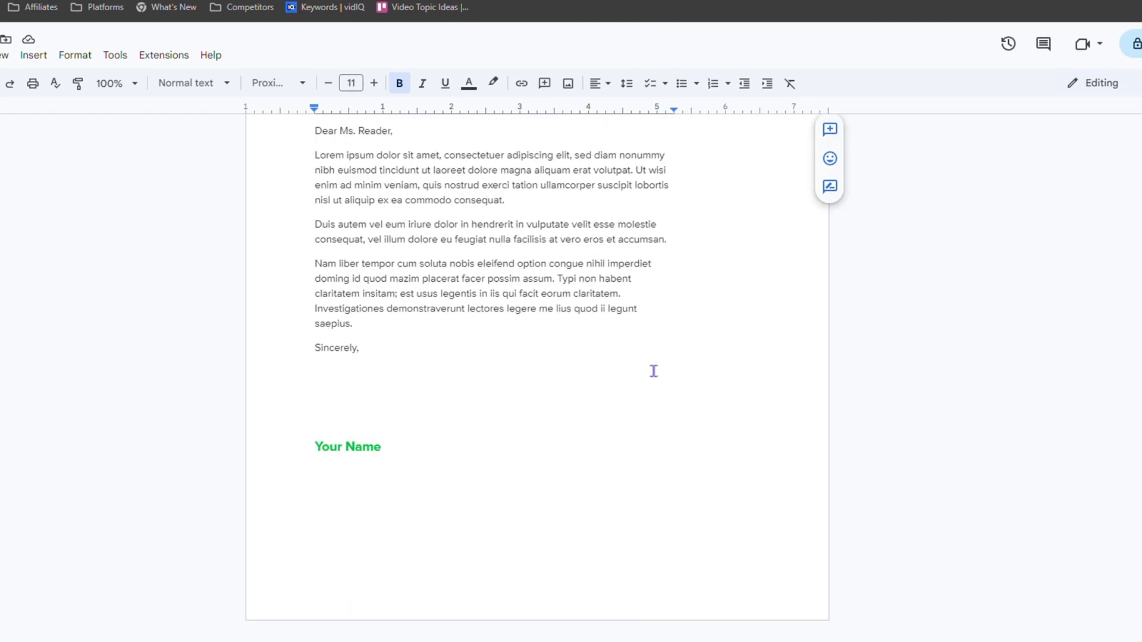
pyautogui.scroll(4, 571, 360)
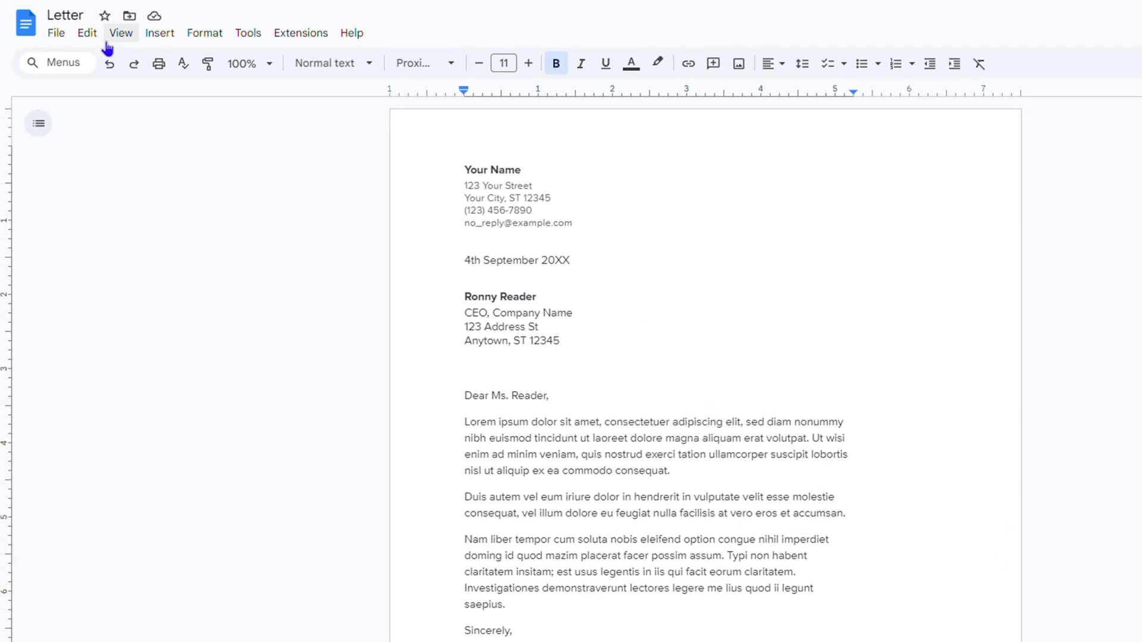
pyautogui.click(160, 34)
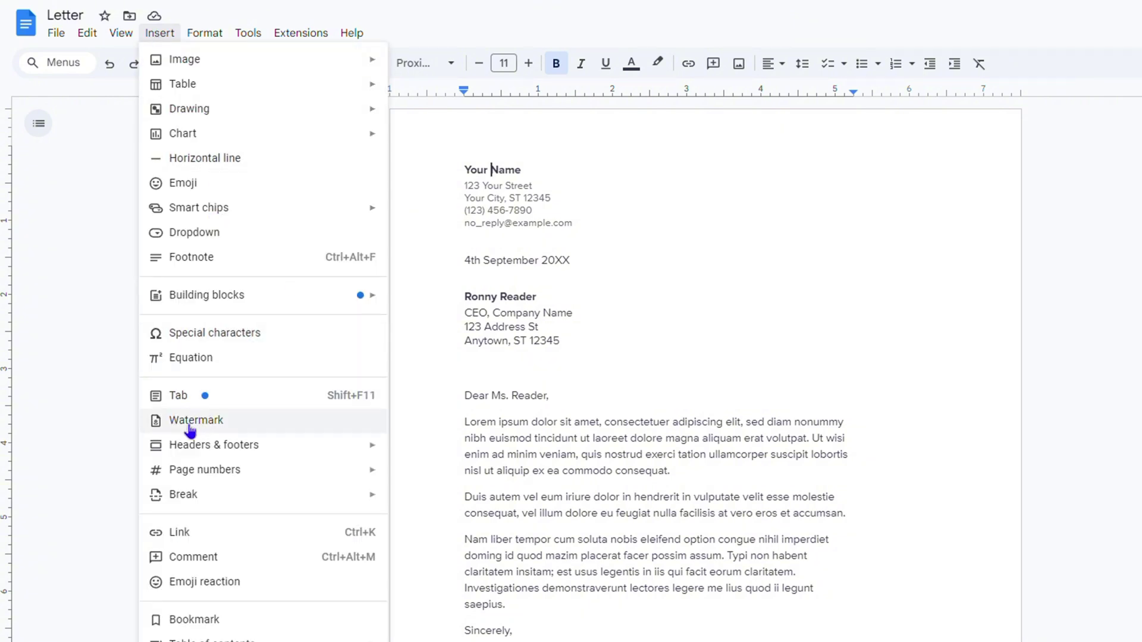
pyautogui.moveTo(377, 447)
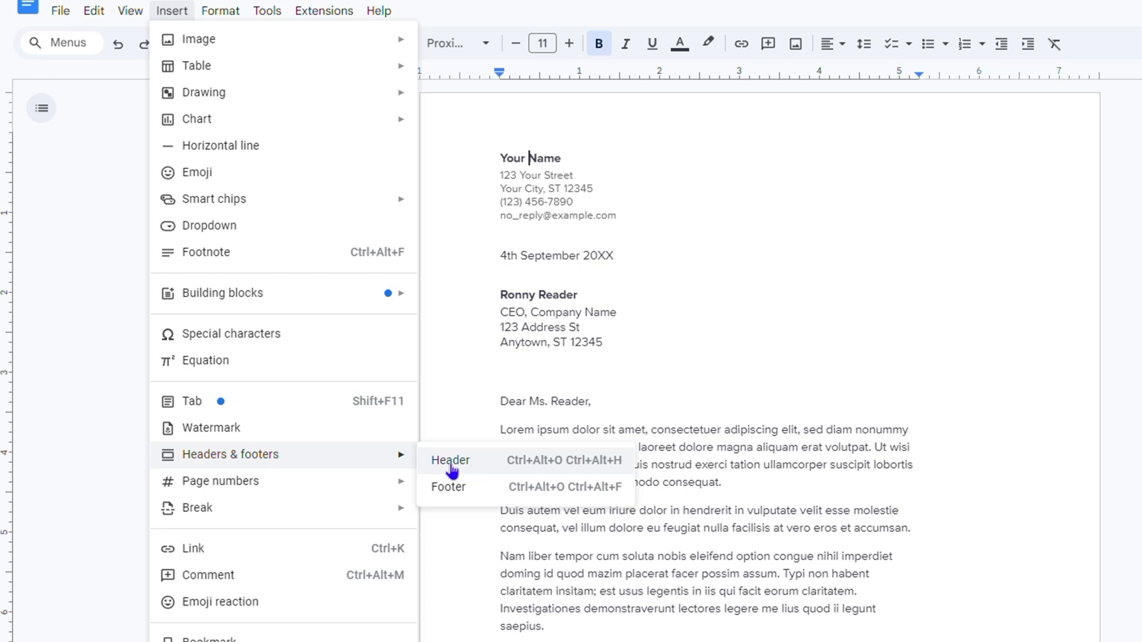
pyautogui.click(452, 462)
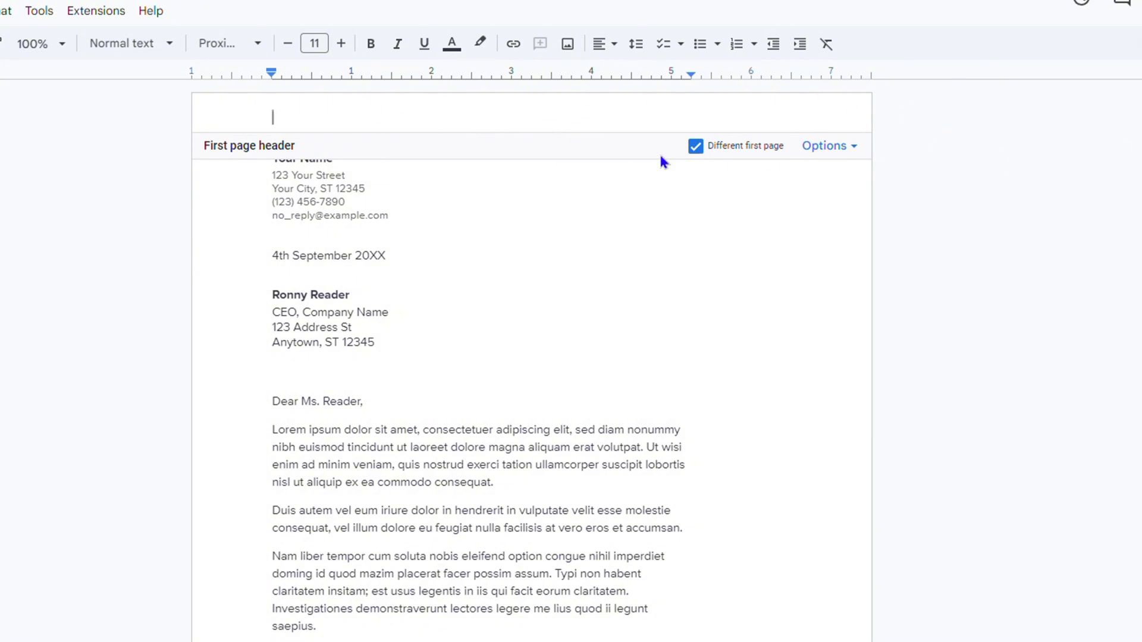
pyautogui.click(853, 154)
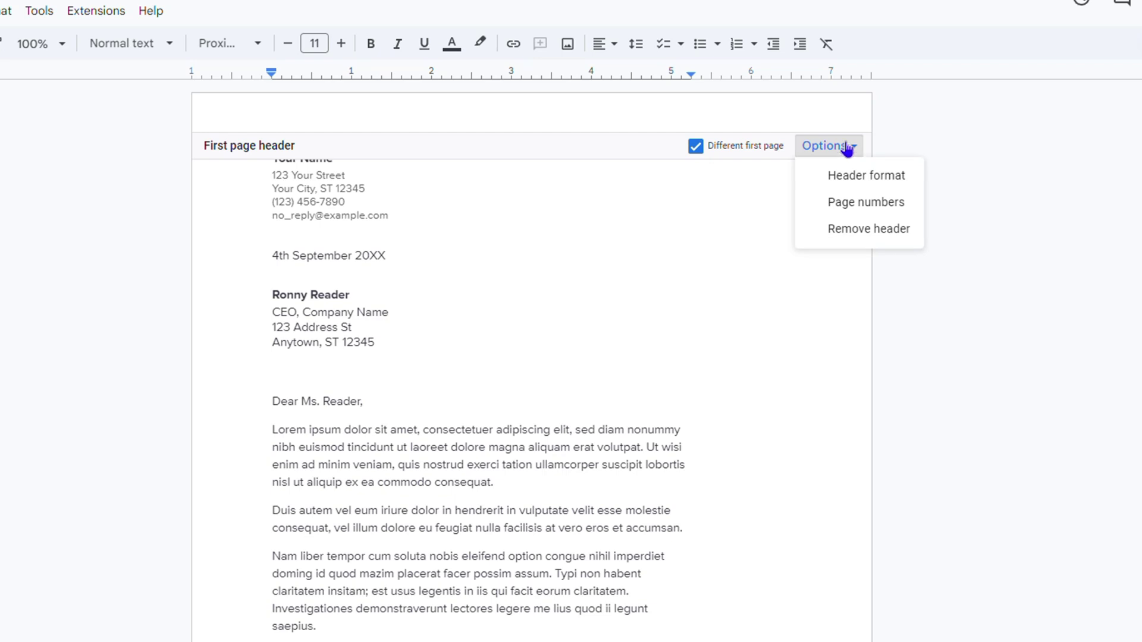
pyautogui.click(852, 181)
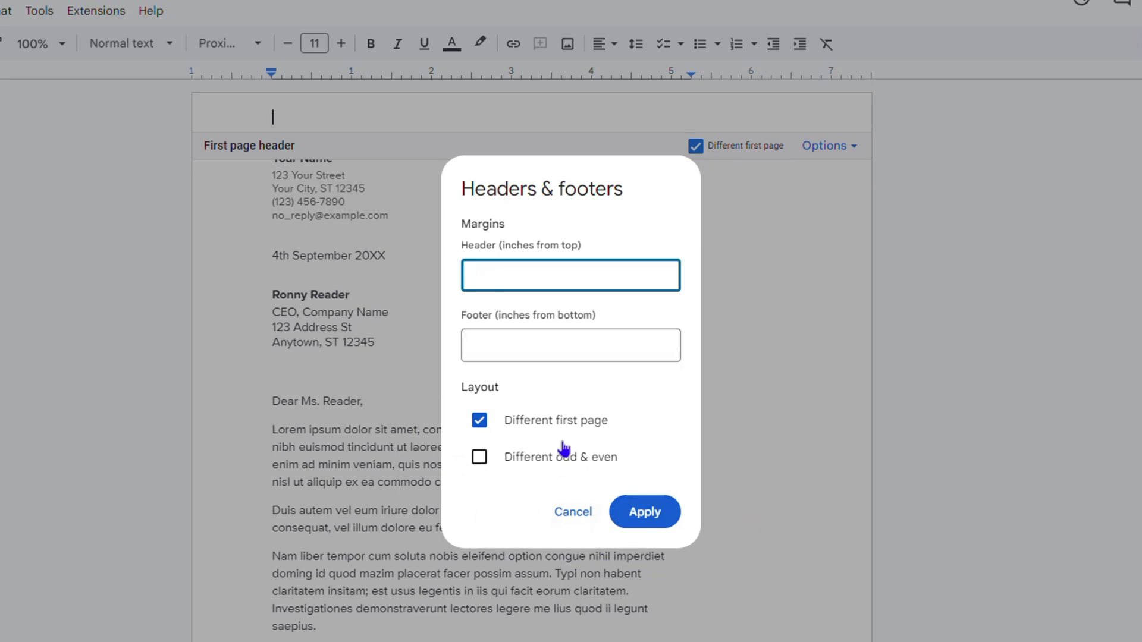
pyautogui.click(575, 512)
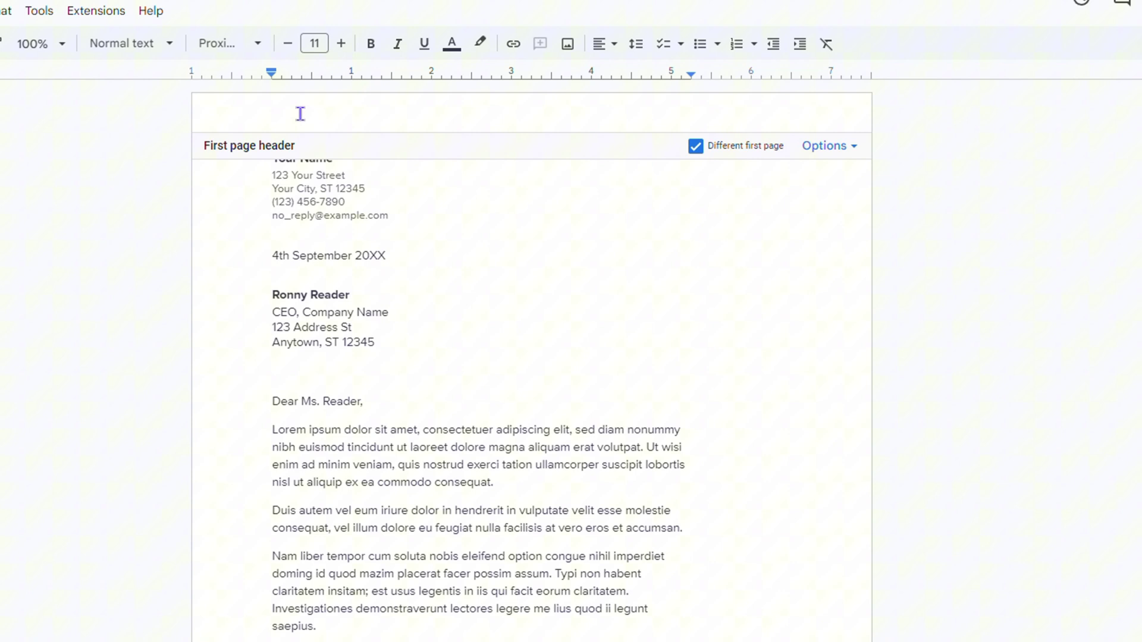
# - Type DREW in the first-page header, make it bold, and return to the letter body
pyautogui.write('DREW')
pyautogui.moveTo(319, 112); pyautogui.dragTo(255, 120)
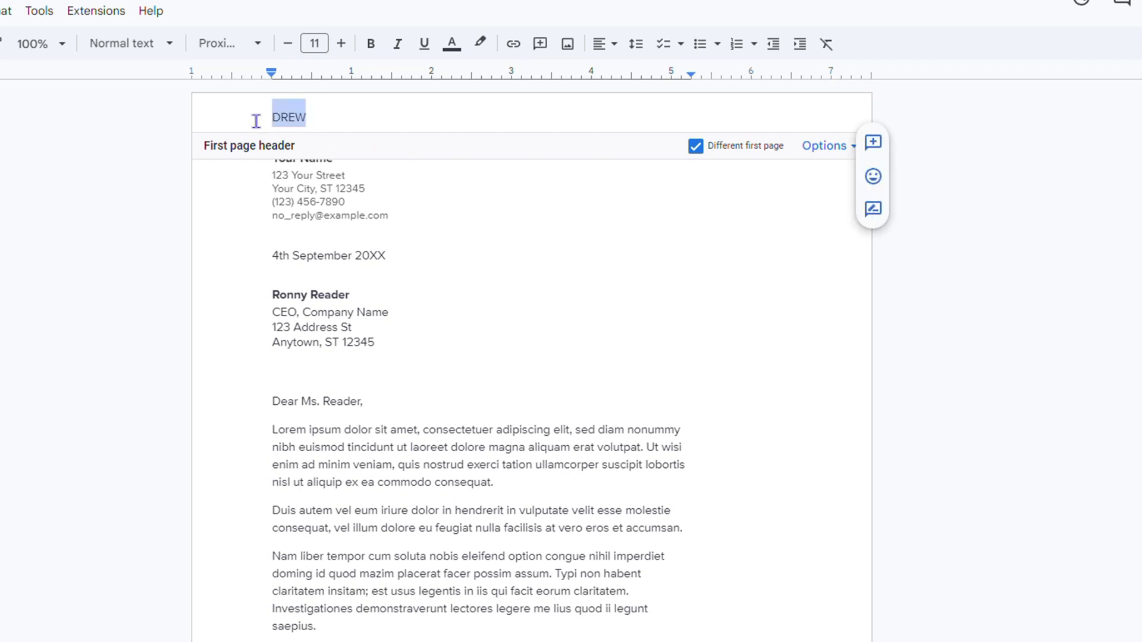
pyautogui.click(371, 44)
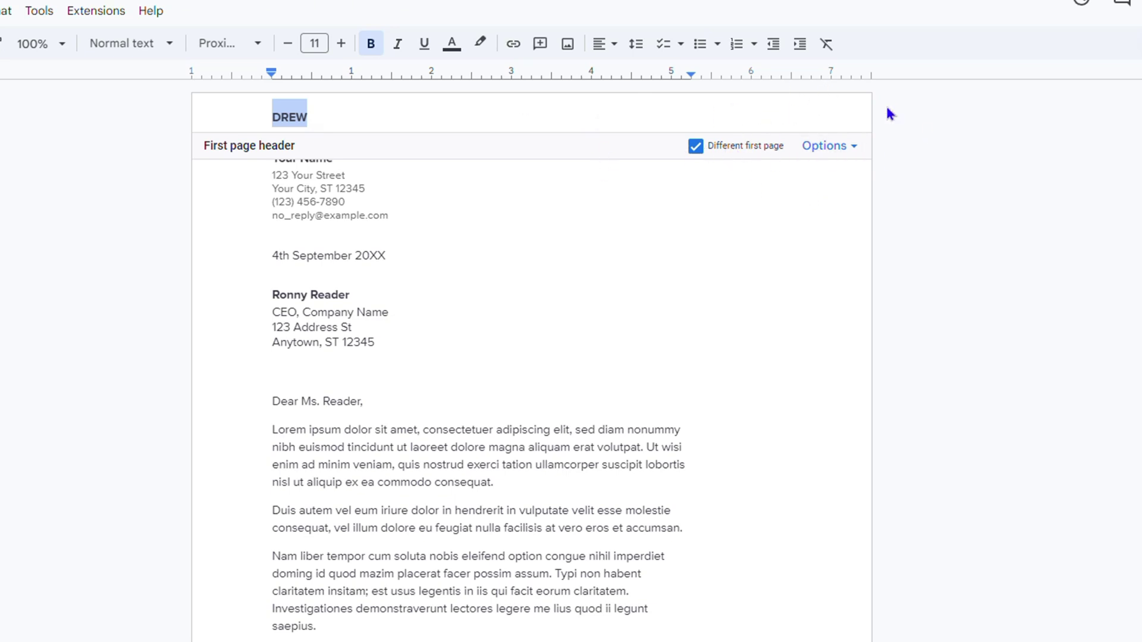
pyautogui.click(464, 253)
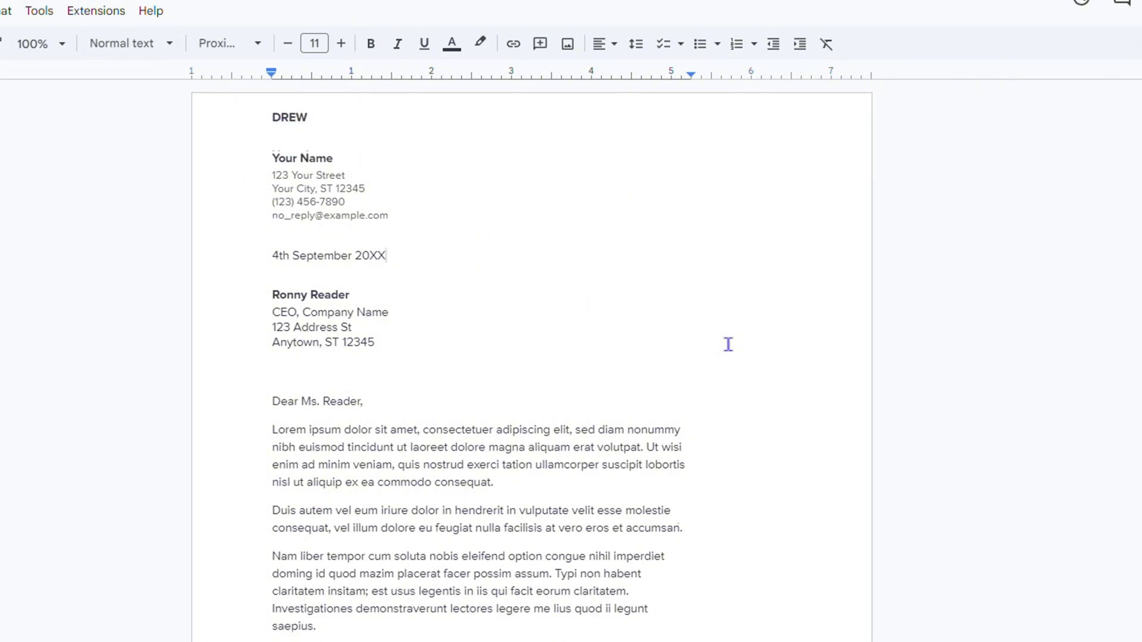
# - Add an empty footer to the first page through Insert > Headers & footers > Footer
pyautogui.scroll(-5, 688, 318)
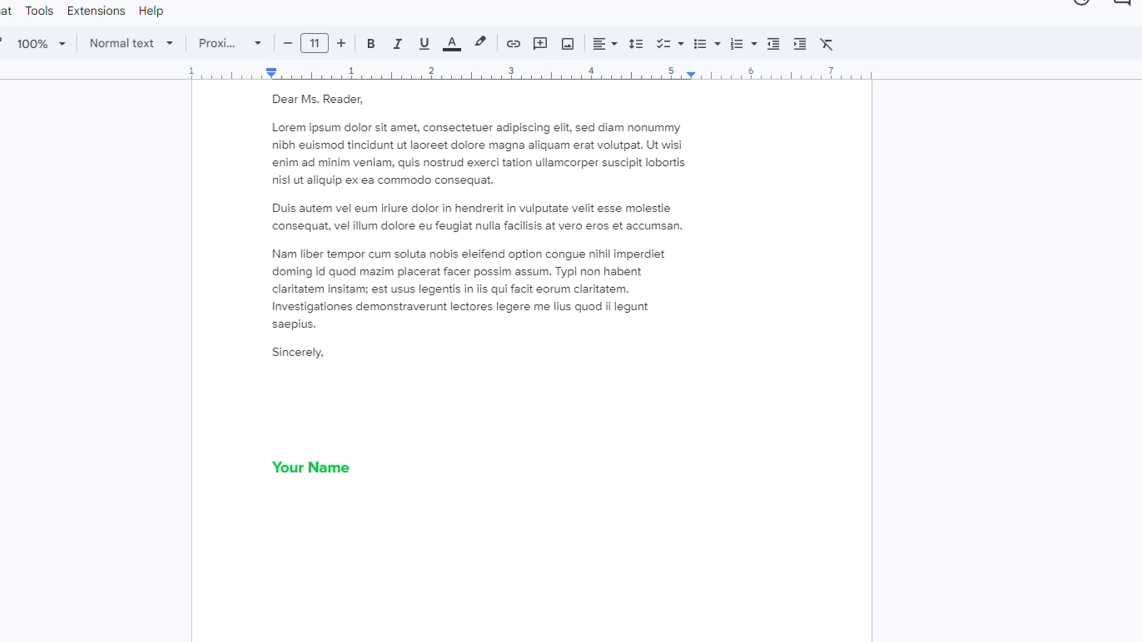
pyautogui.hotkey('alt', 'i')
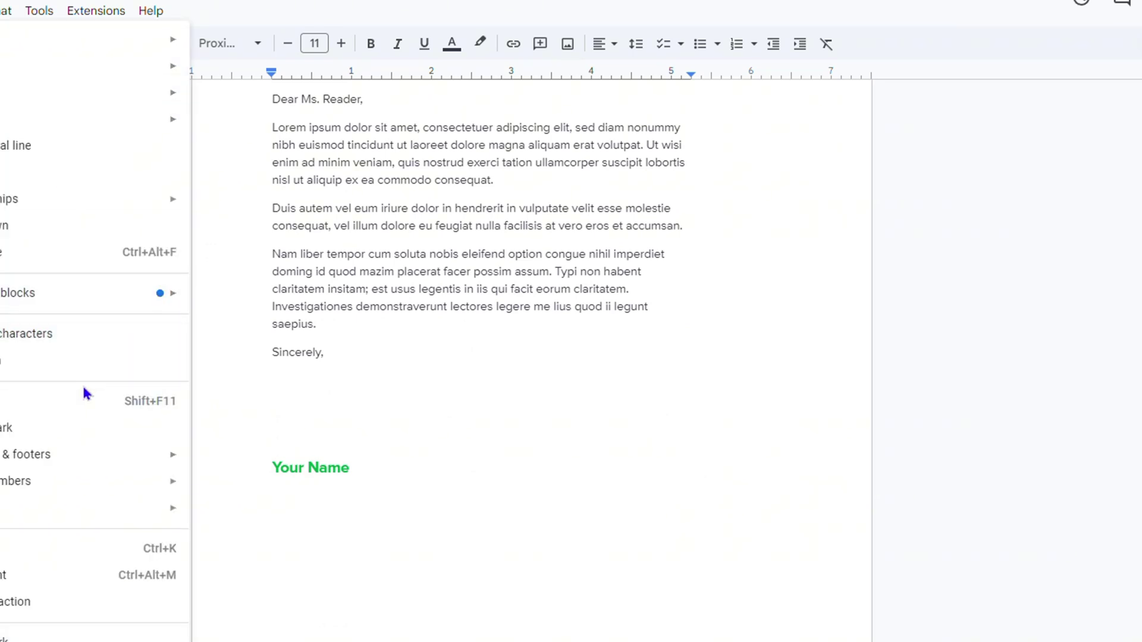
pyautogui.moveTo(60, 464)
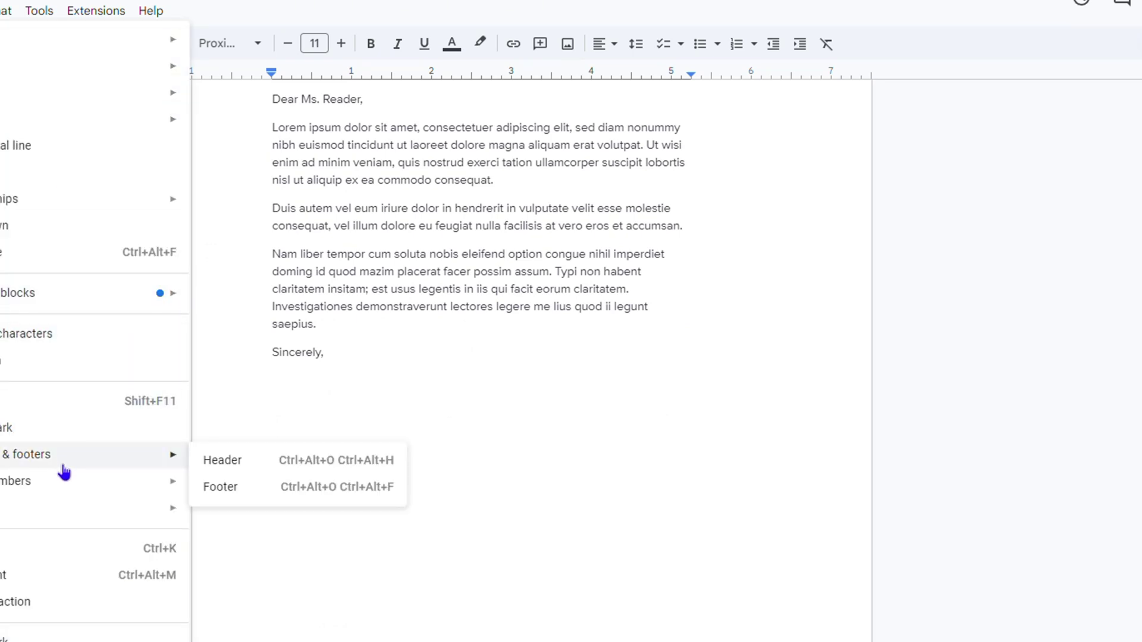
pyautogui.click(276, 491)
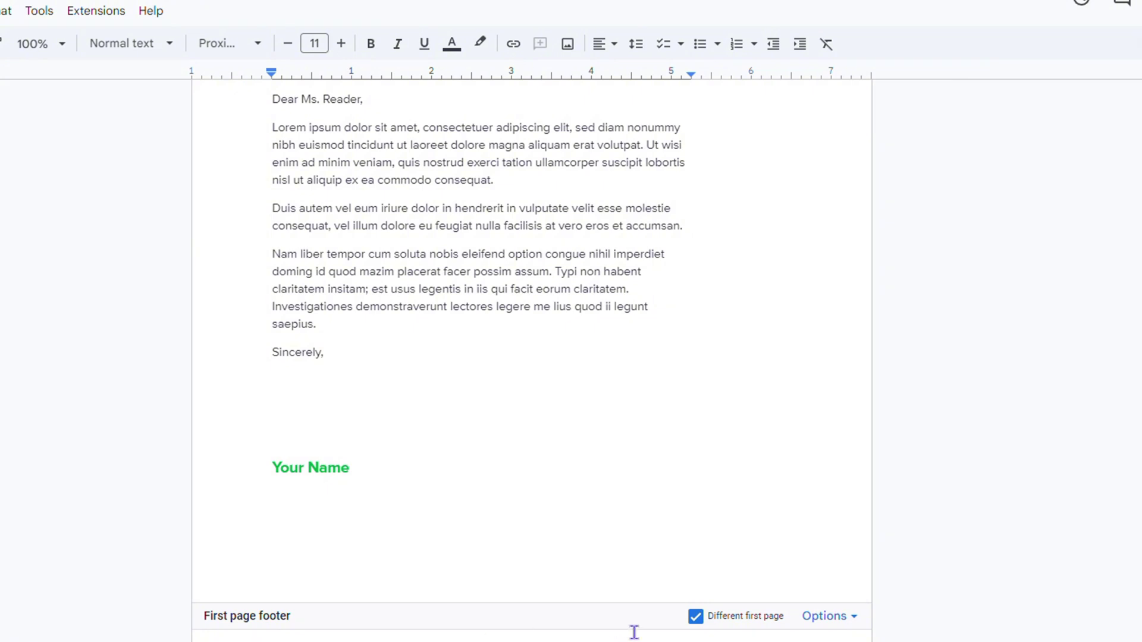
# - Add footer page numbers starting at 1, shown on the first page
pyautogui.click(855, 623)
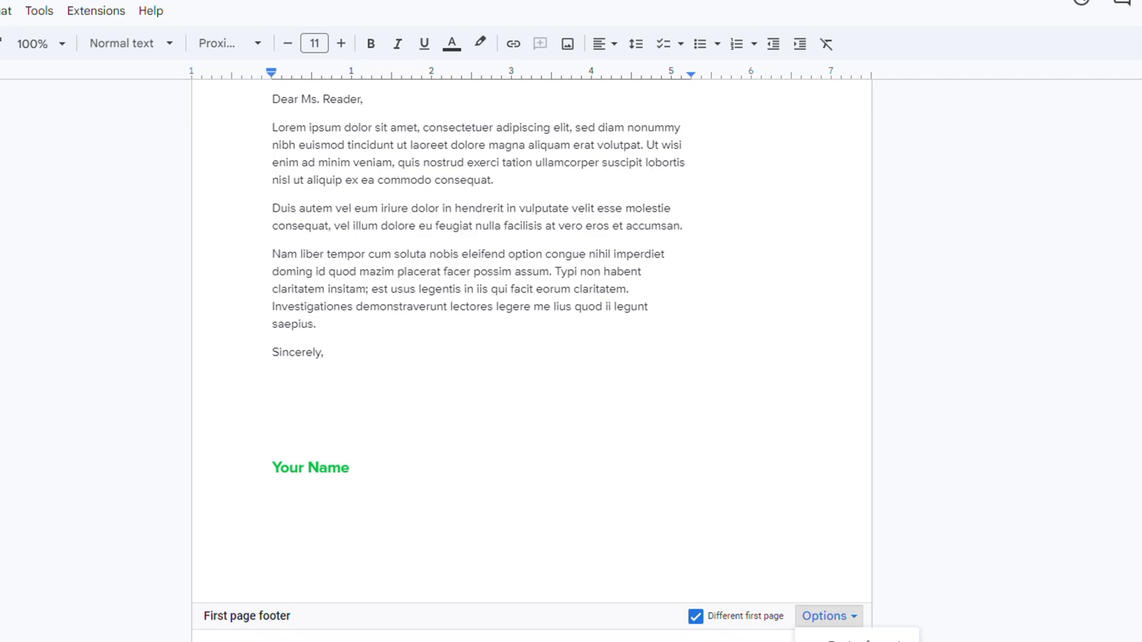
pyautogui.click(851, 640)
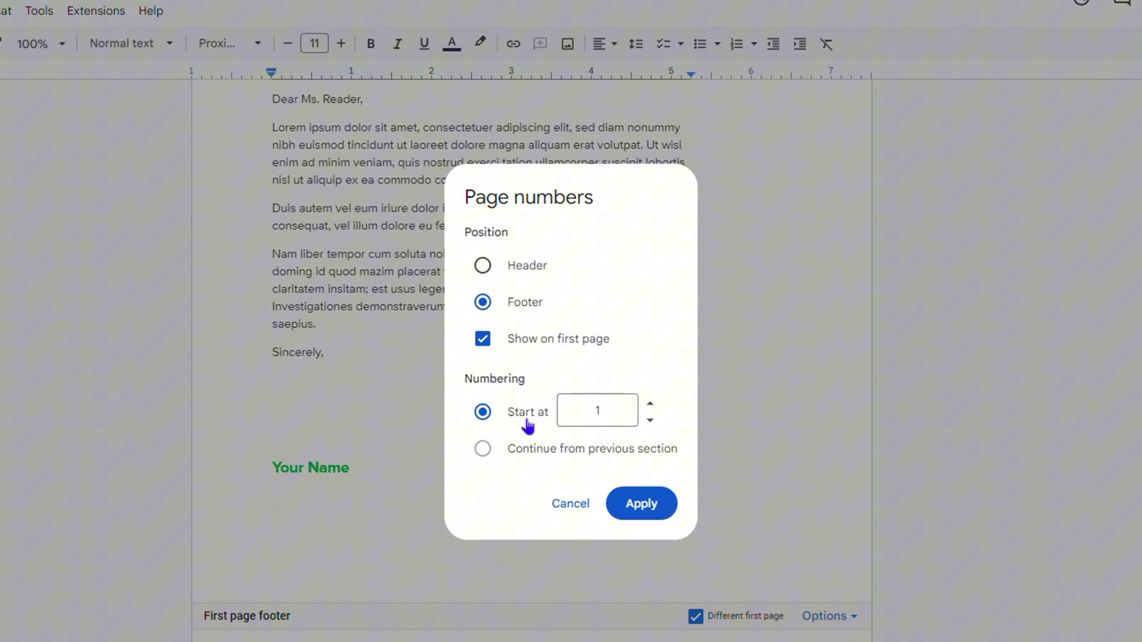
pyautogui.moveTo(612, 410); pyautogui.dragTo(564, 412)
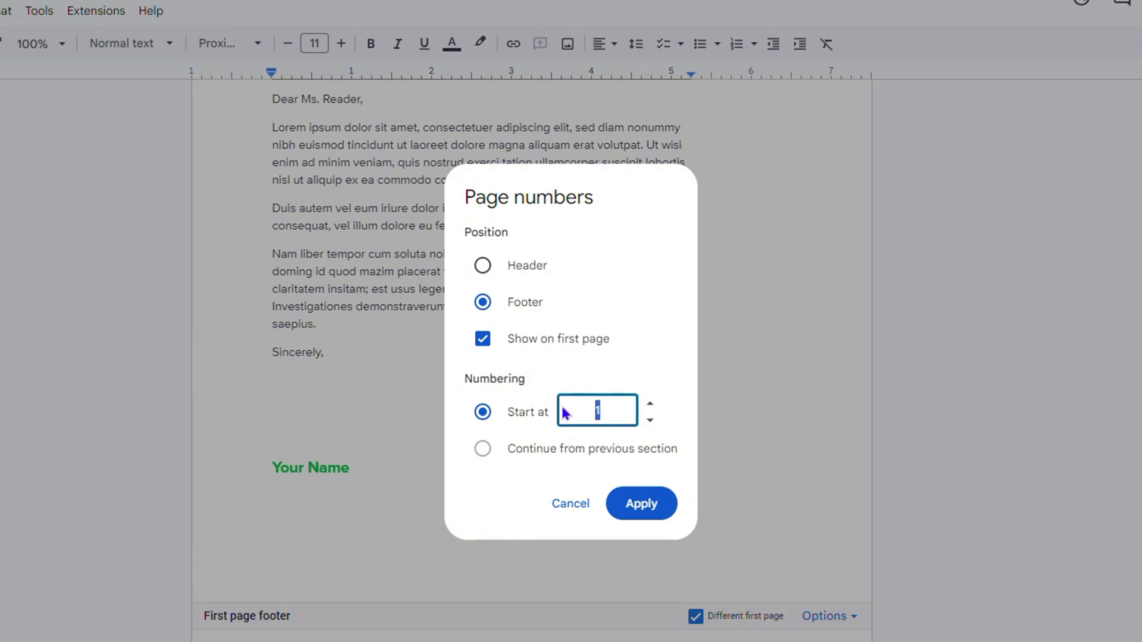
pyautogui.write('2')
pyautogui.doubleClick(611, 419)
pyautogui.write('1')
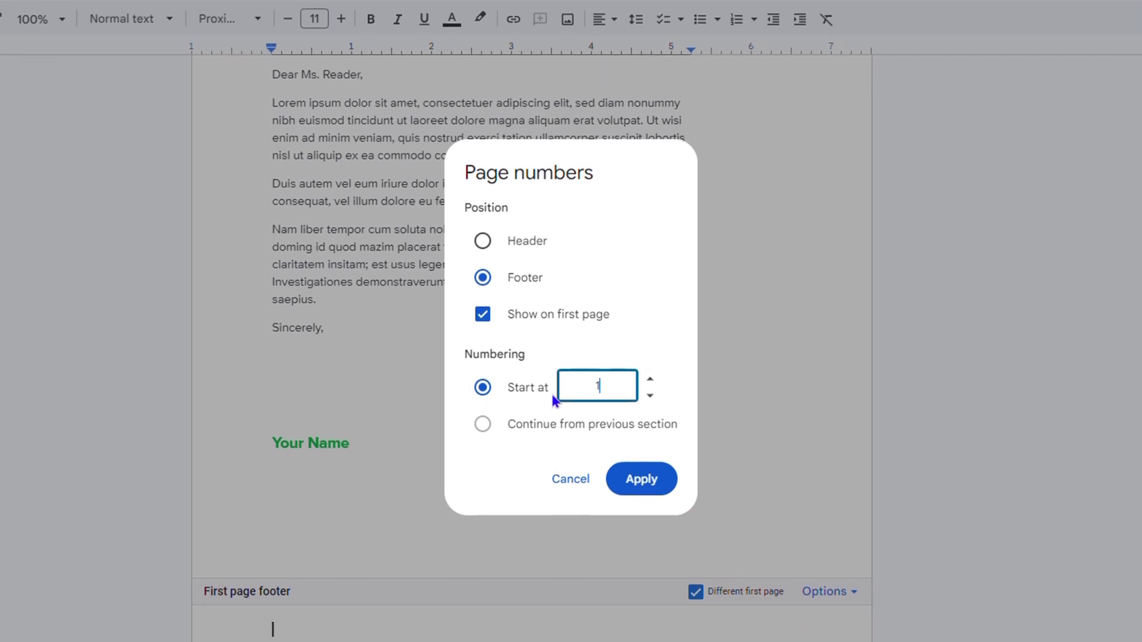
pyautogui.click(654, 456)
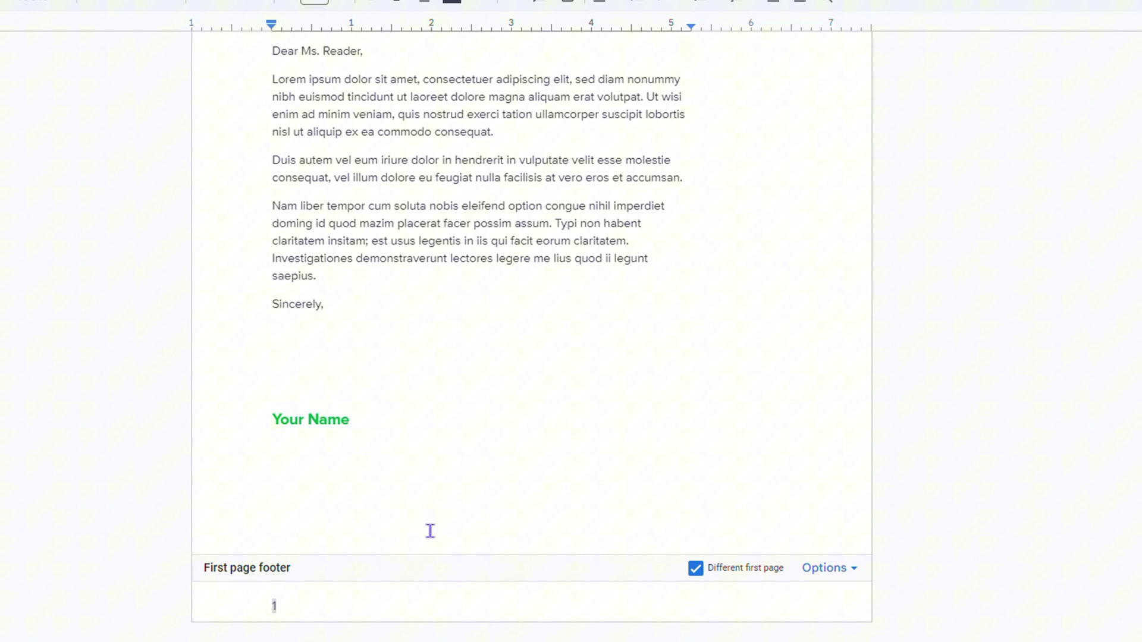
# - Switch from the footer back to editing the first-page header with the bold word DREW
pyautogui.scroll(5, 292, 530)
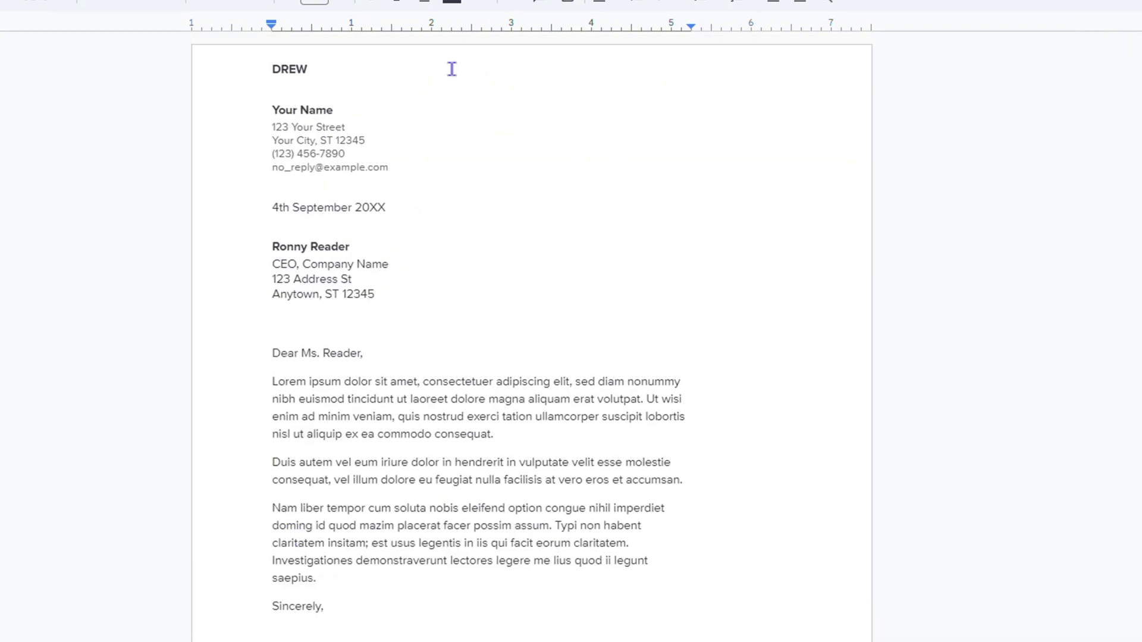
pyautogui.doubleClick(266, 70)
pyautogui.moveTo(266, 70); pyautogui.dragTo(306, 70)
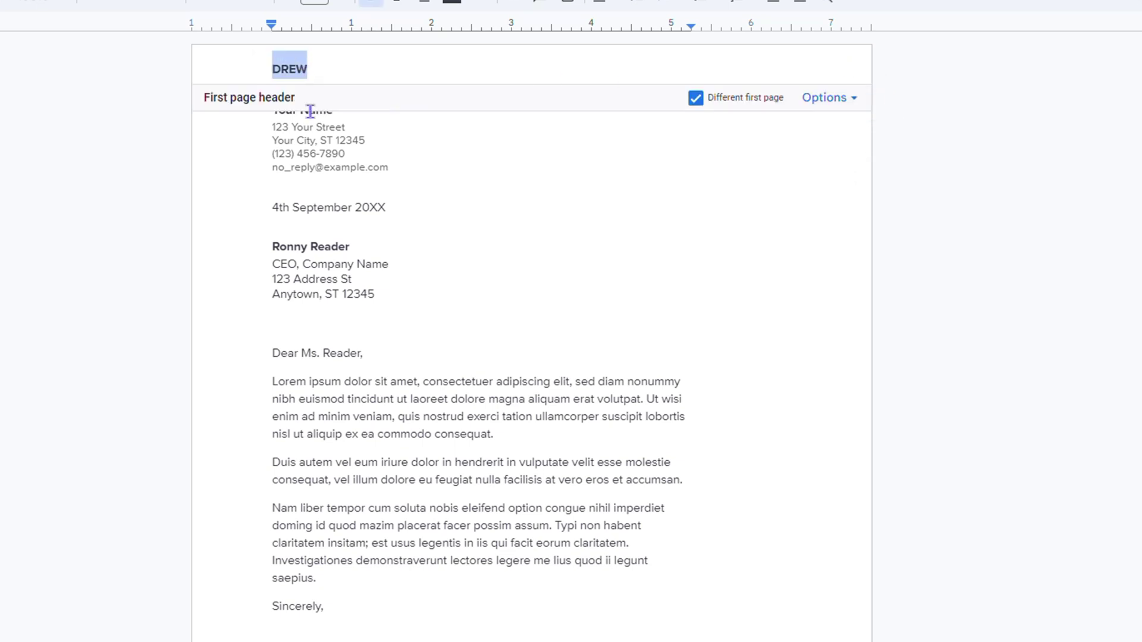
pyautogui.scroll(-5, 543, 209)
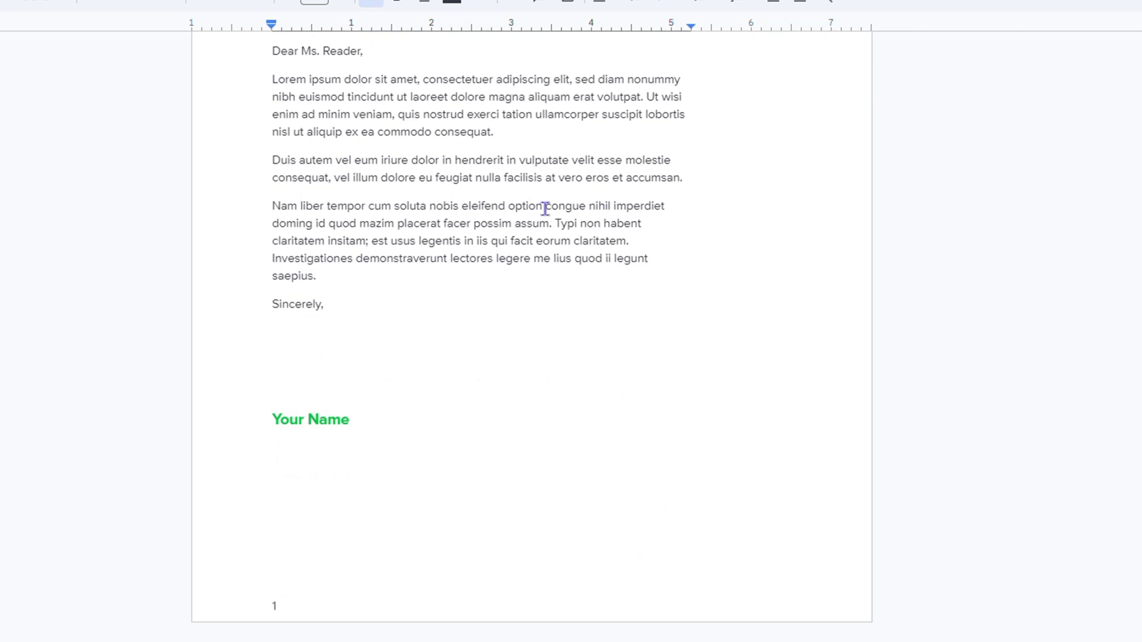
pyautogui.doubleClick(304, 604)
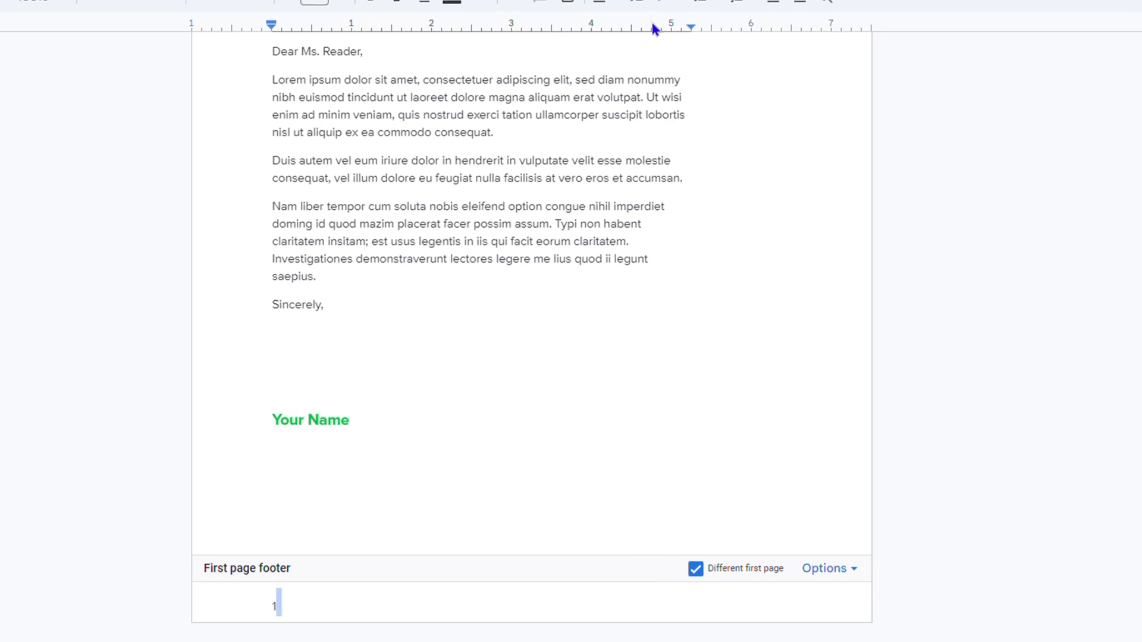
pyautogui.scroll(5, 490, 161)
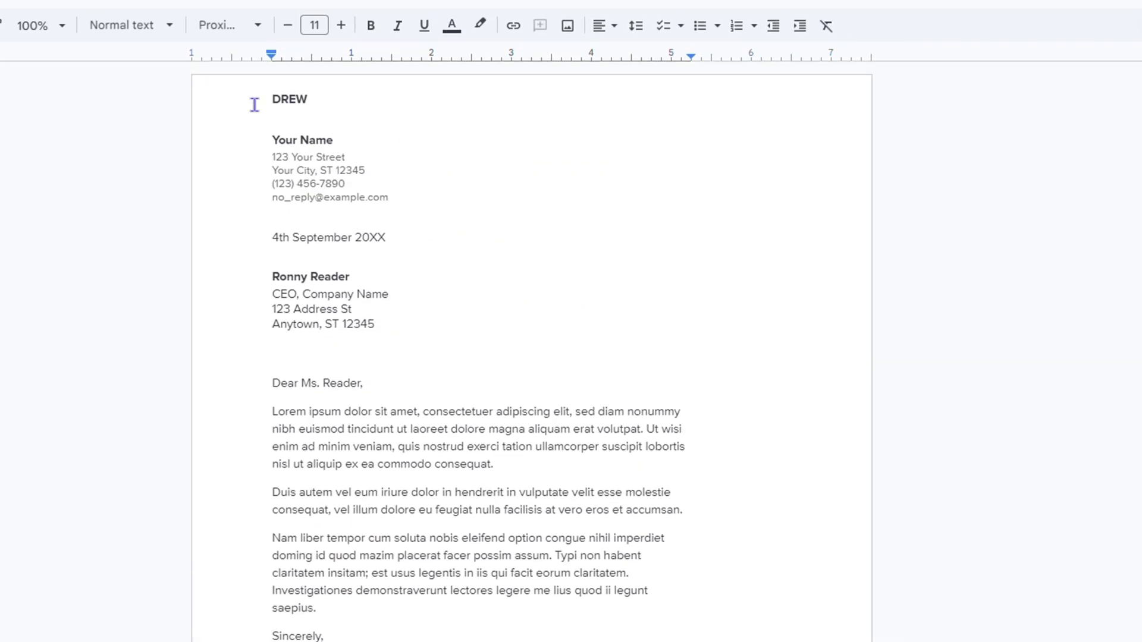
pyautogui.doubleClick(275, 113)
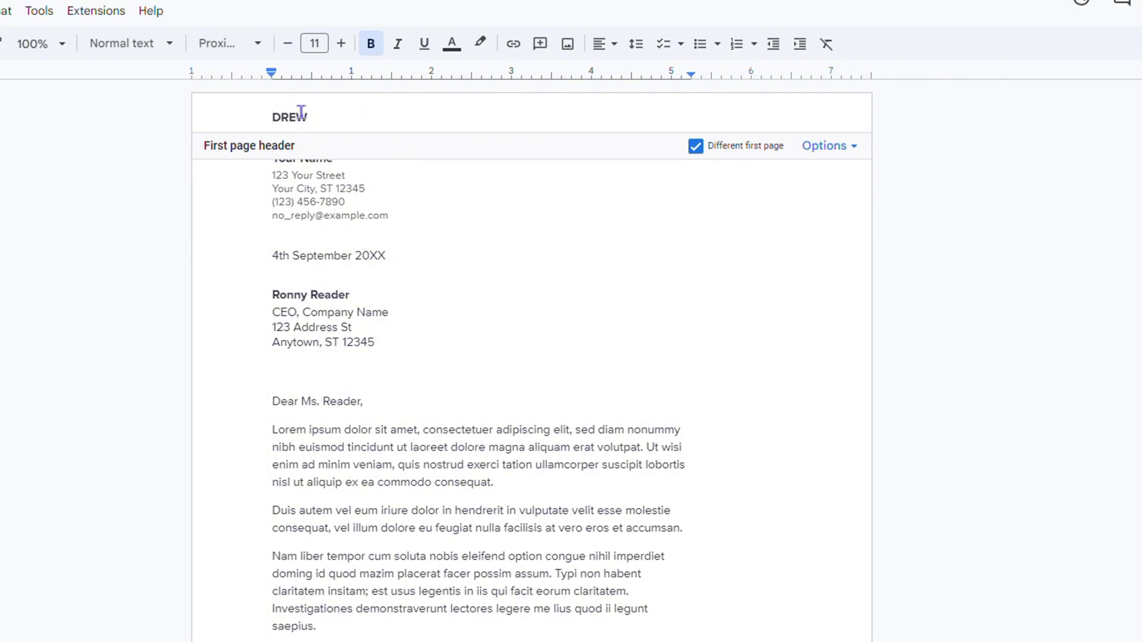
# - Right-align the DREW header
pyautogui.click(608, 46)
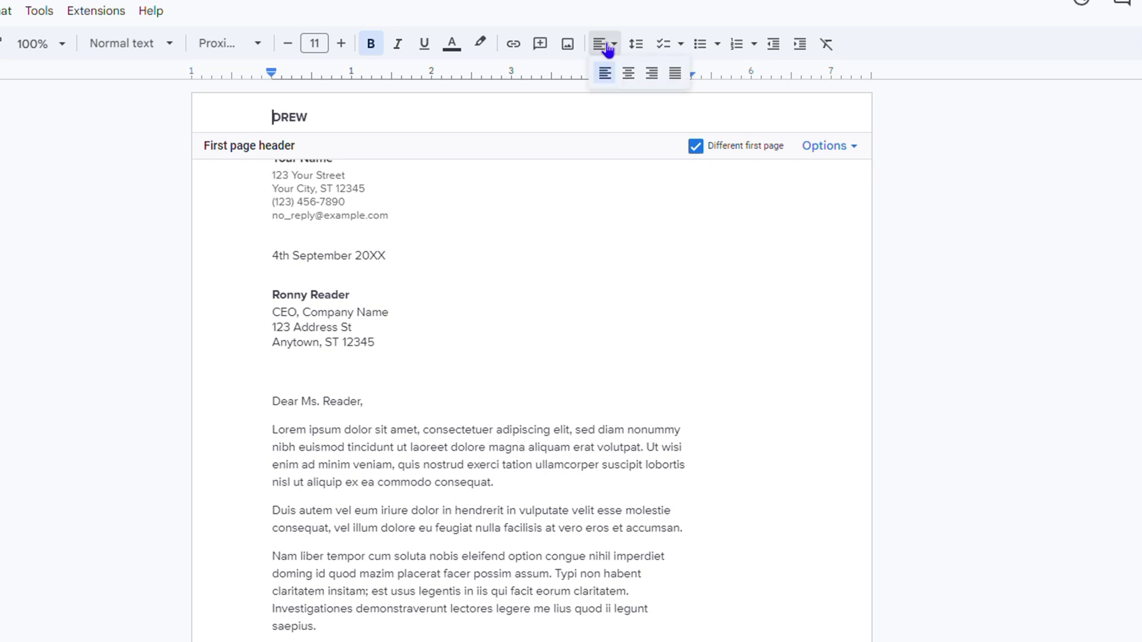
pyautogui.click(623, 71)
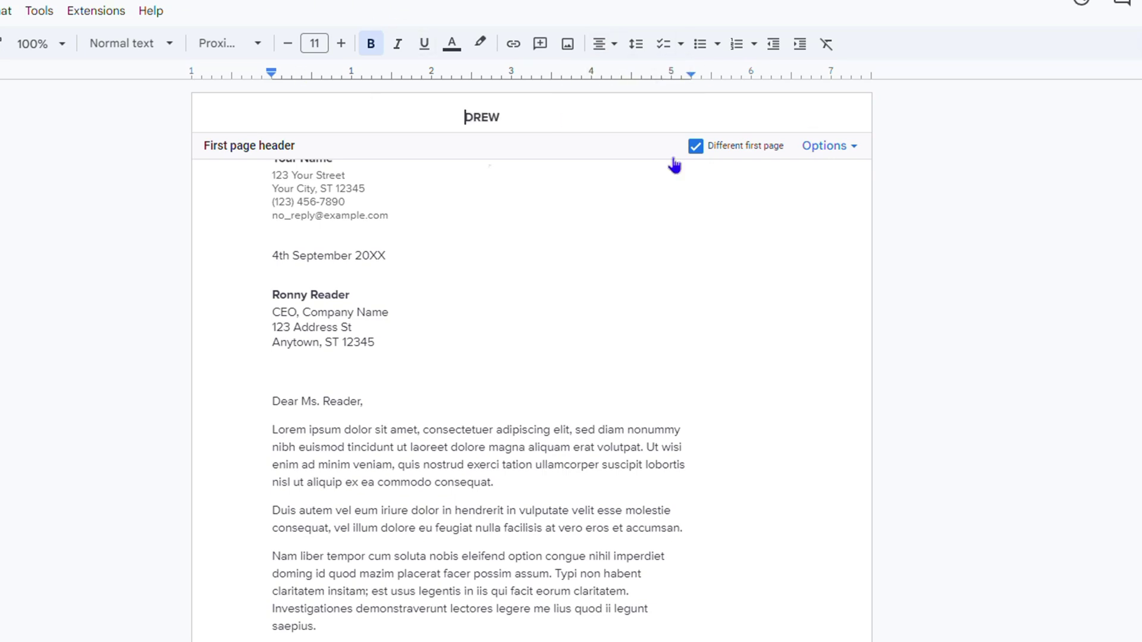
pyautogui.click(620, 52)
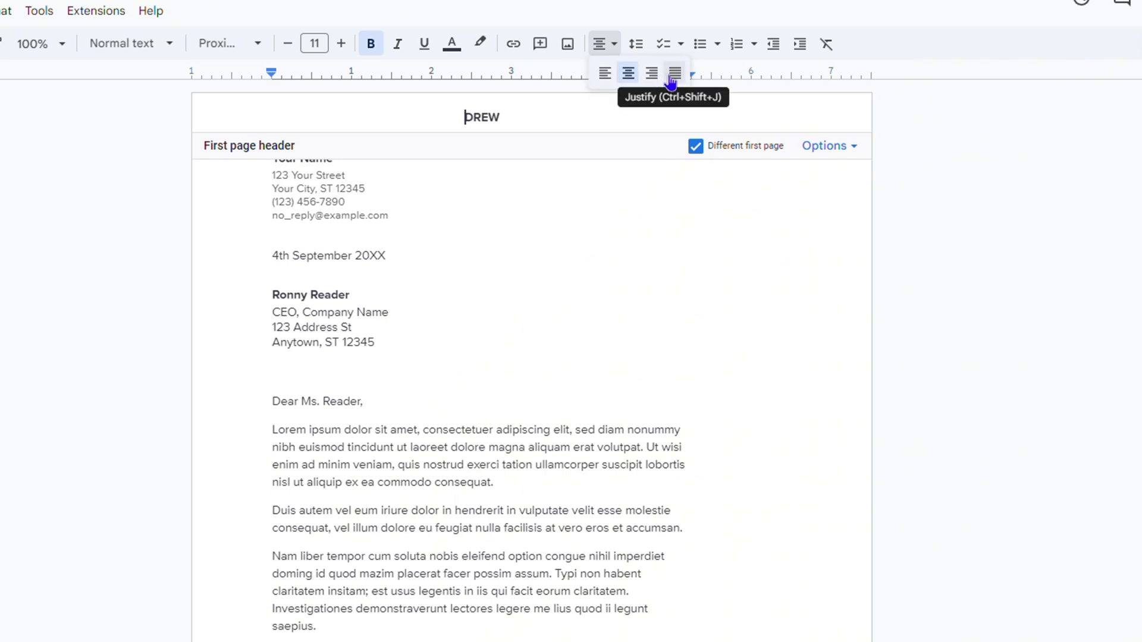
pyautogui.click(652, 74)
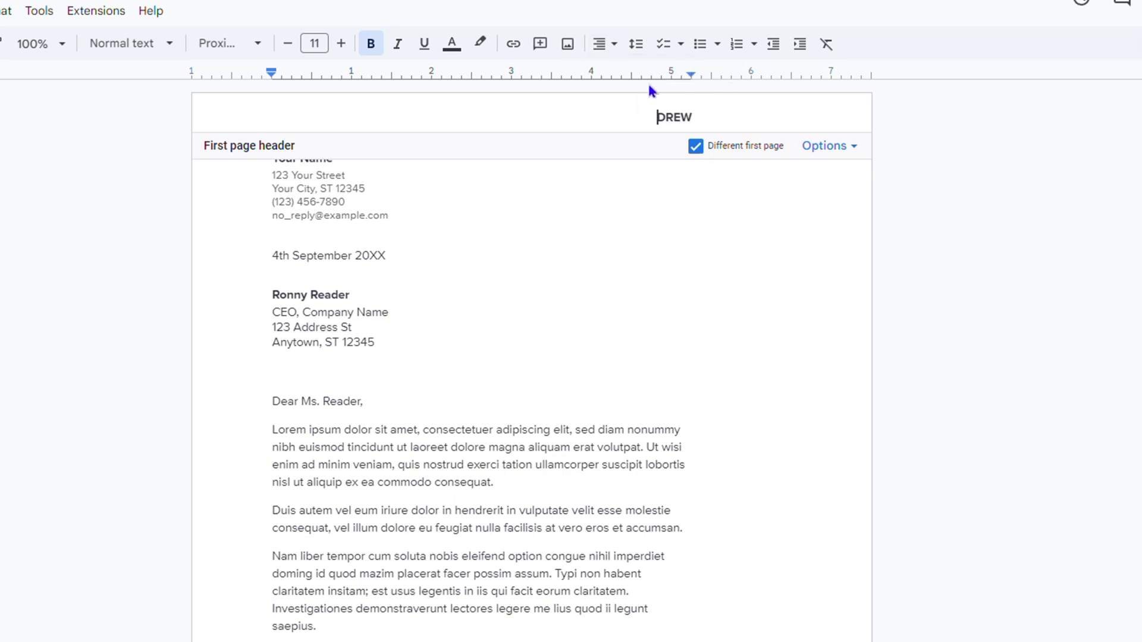
# - Right-align the page number 1 in the first-page footer
pyautogui.scroll(-5, 613, 270)
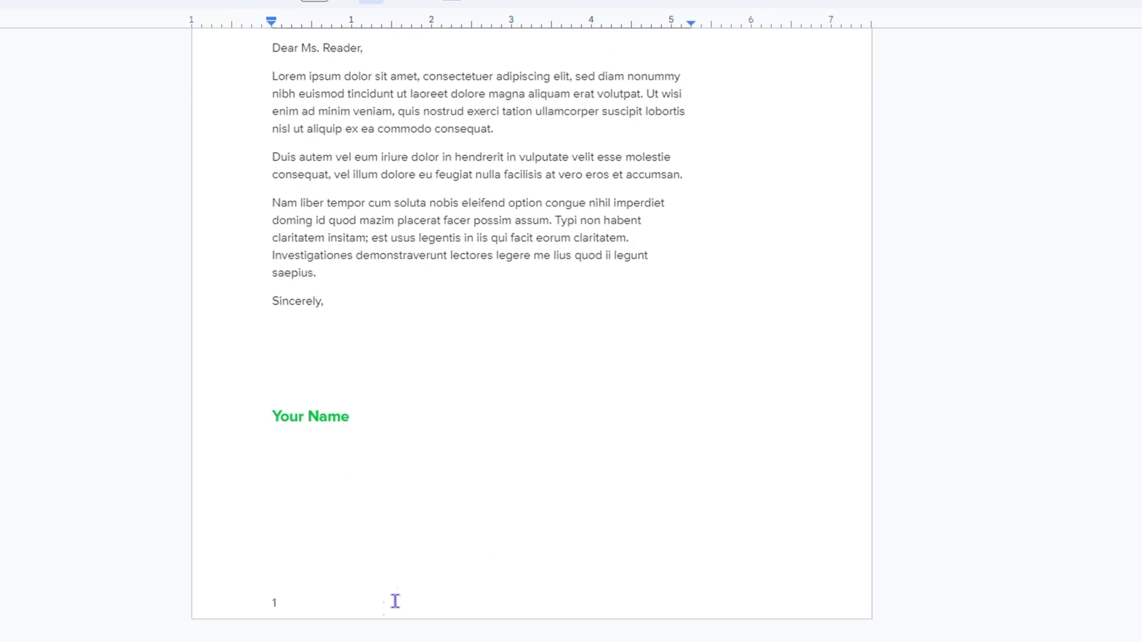
pyautogui.doubleClick(313, 637)
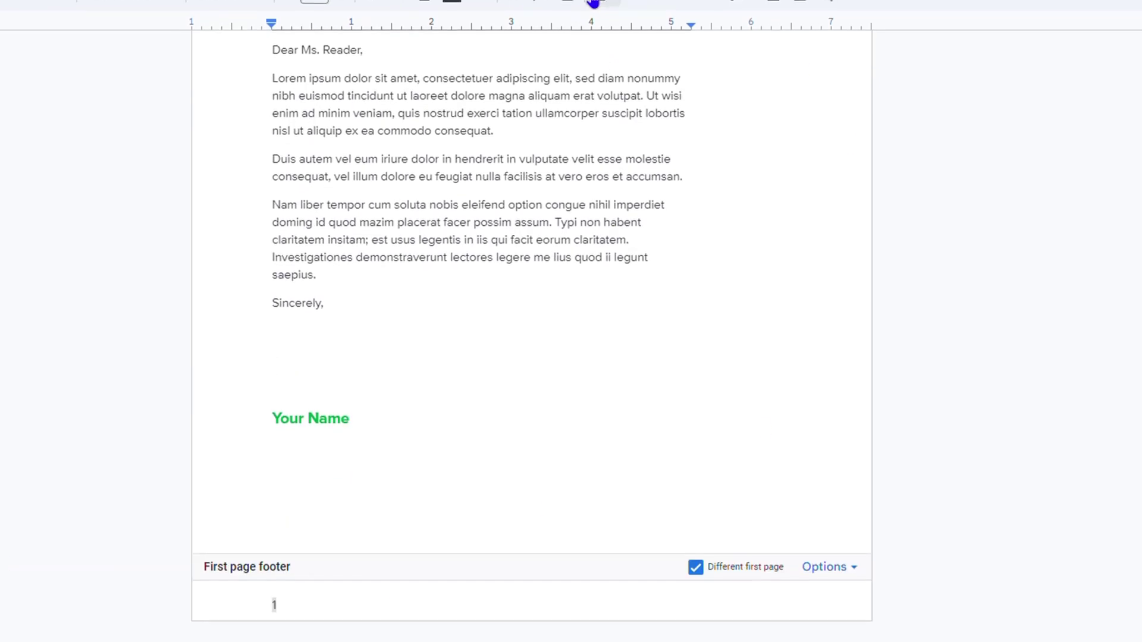
pyautogui.click(605, 21)
pyautogui.click(652, 50)
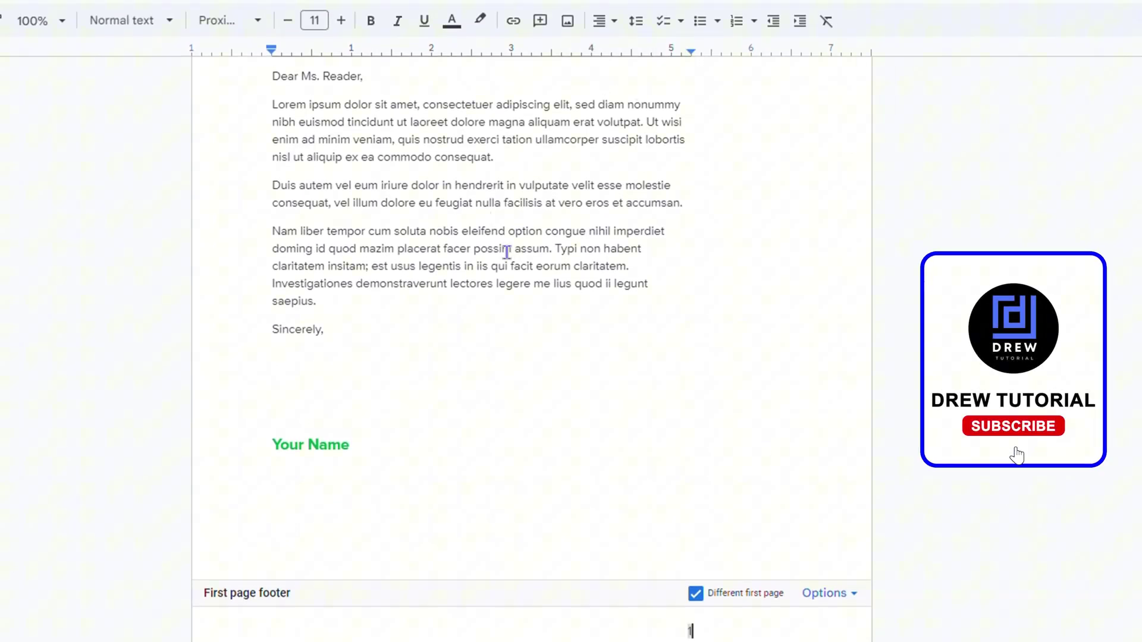